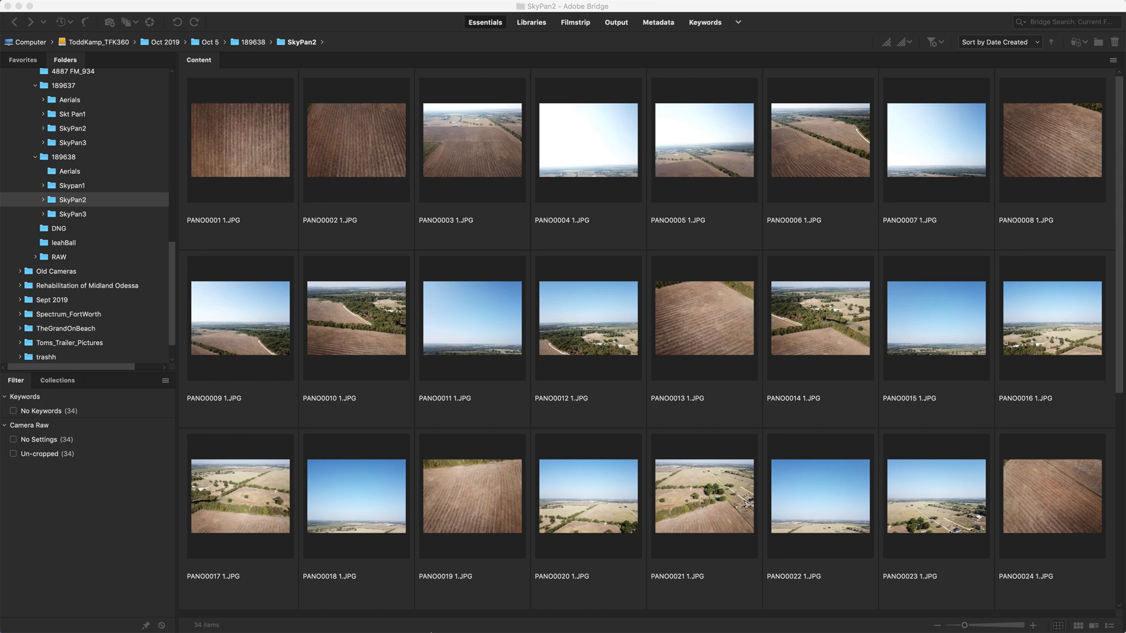
- Switch to PTGui Pro and start a new, empty project
{"action": "mouse_move", "coordinate": [490, 629]}
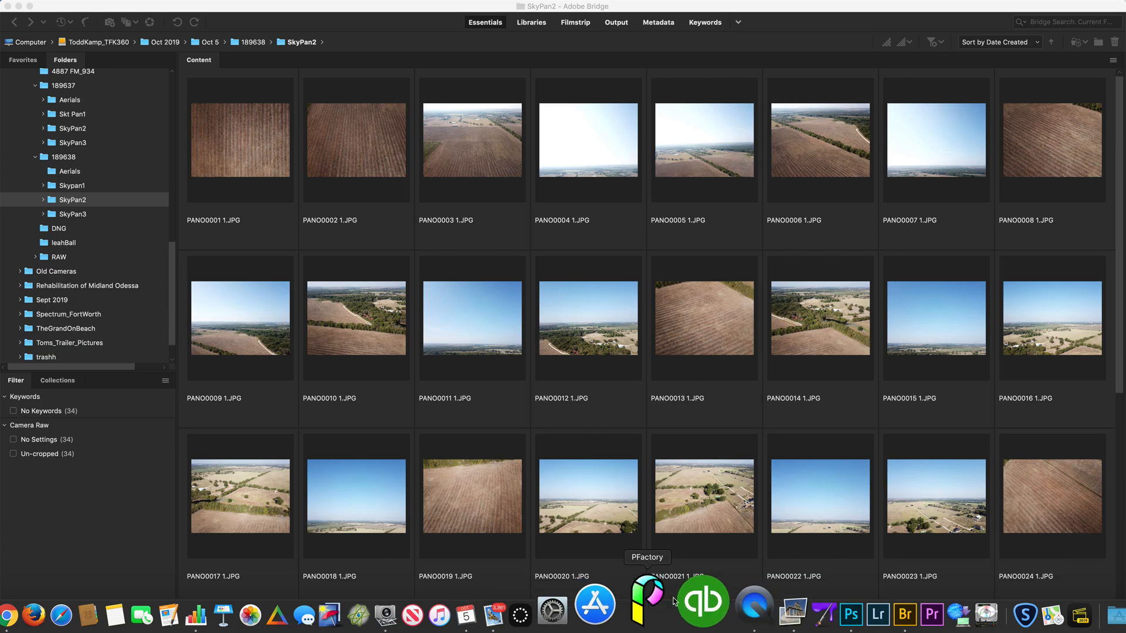
{"action": "left_click", "coordinate": [741, 610]}
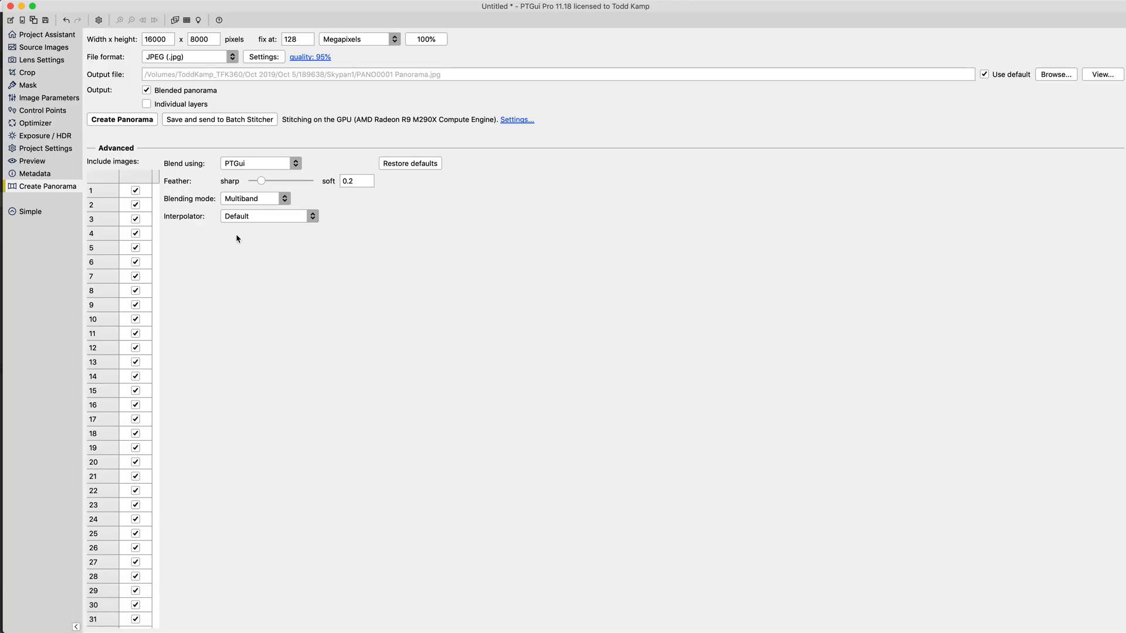
{"action": "mouse_move", "coordinate": [27, 5]}
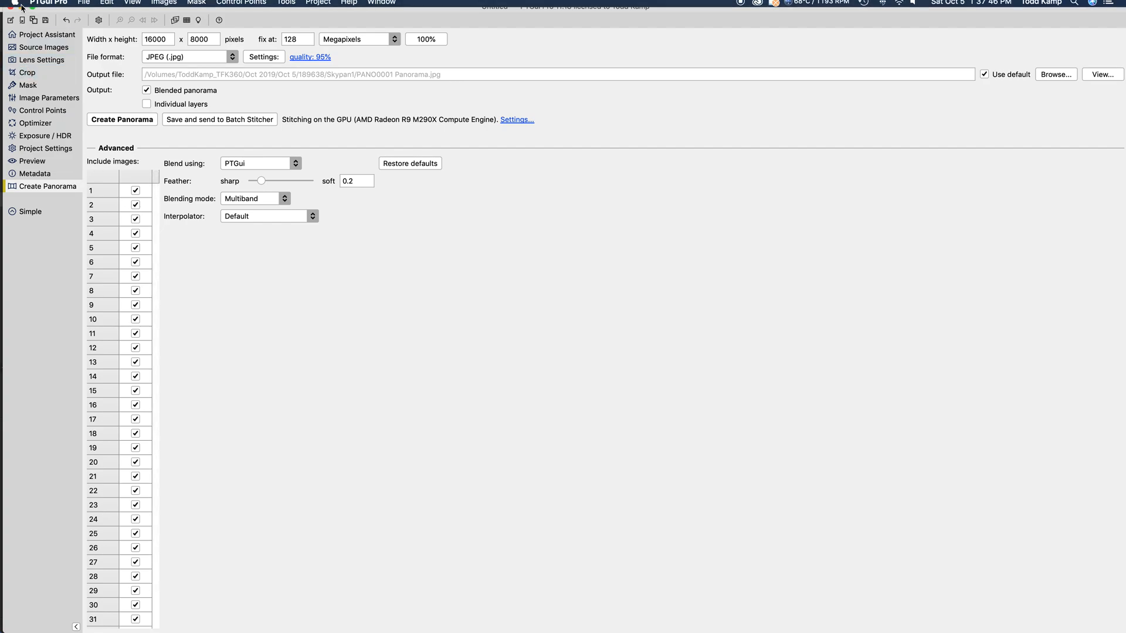
{"action": "left_click", "coordinate": [87, 7]}
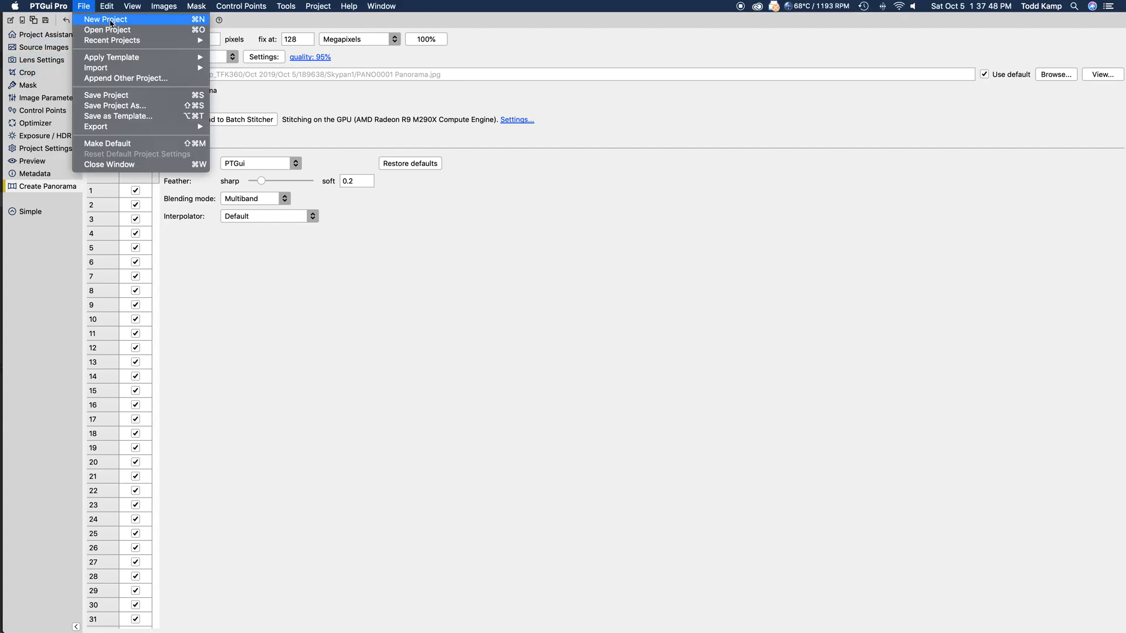
{"action": "left_click", "coordinate": [111, 22]}
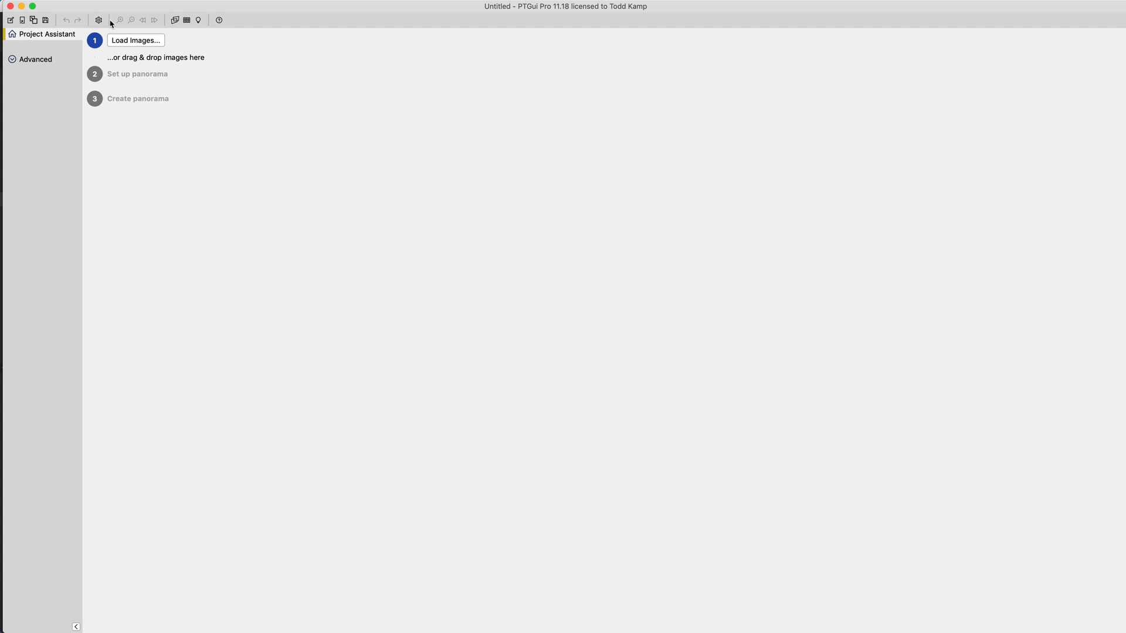
- Load all the PANO images from the SkyPan2 folder inside 189638 and align them
{"action": "left_click", "coordinate": [136, 45]}
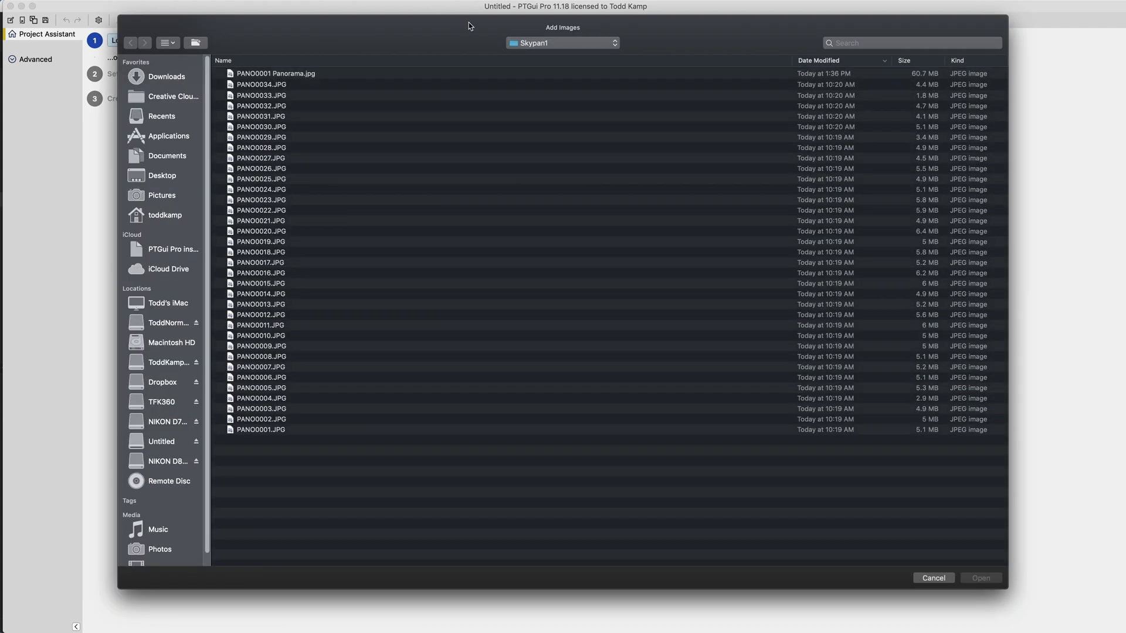
{"action": "left_click", "coordinate": [554, 41]}
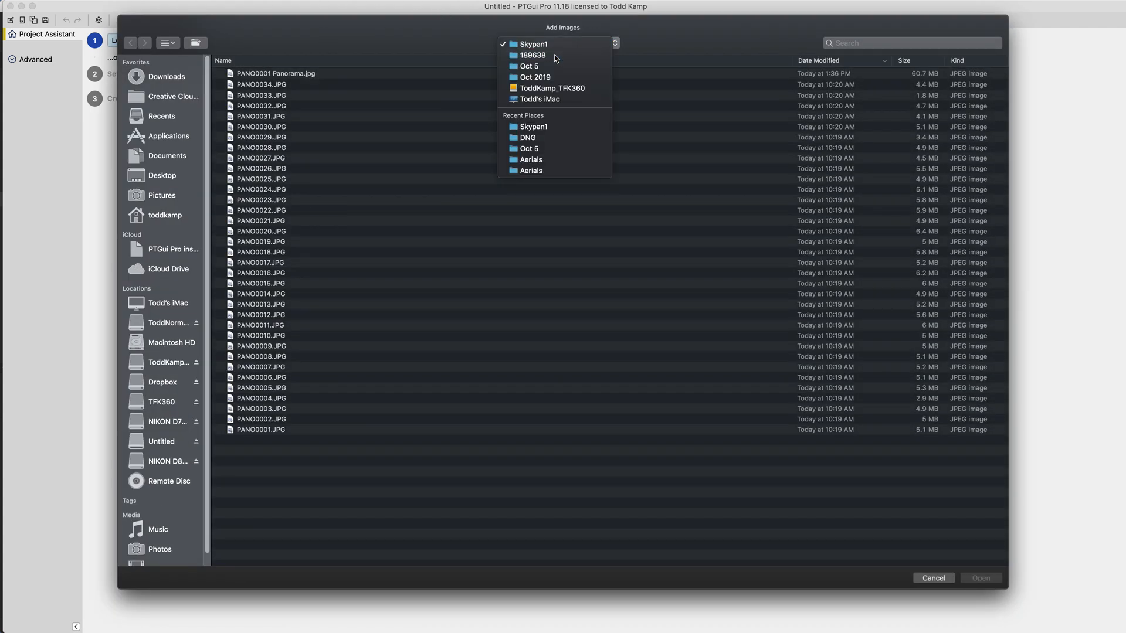
{"action": "left_click", "coordinate": [554, 54]}
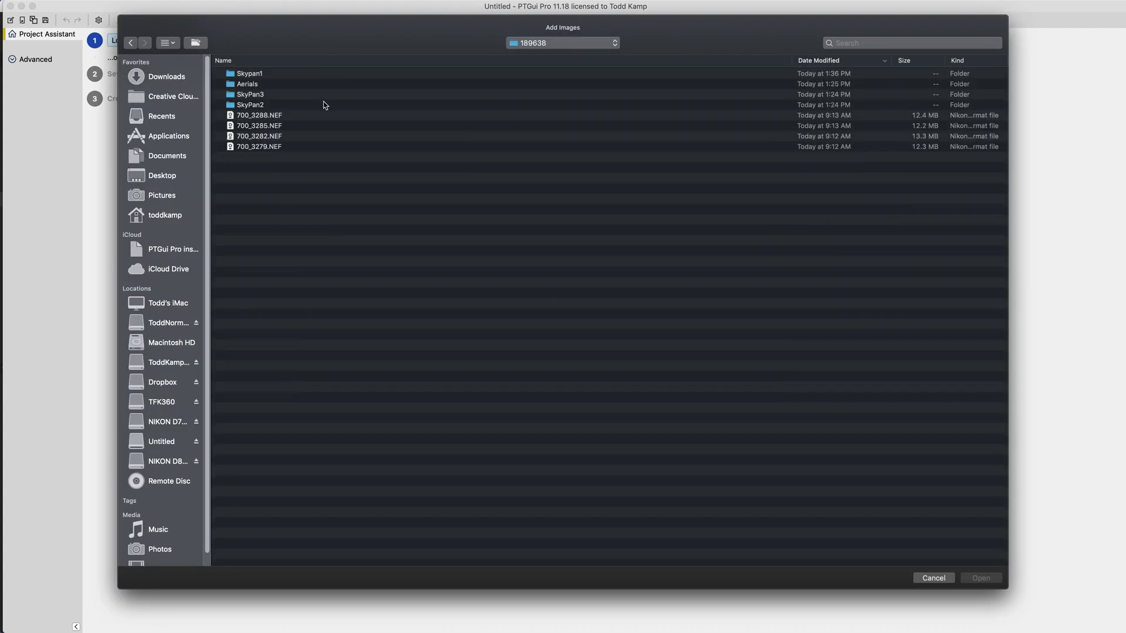
{"action": "double_click", "coordinate": [230, 105]}
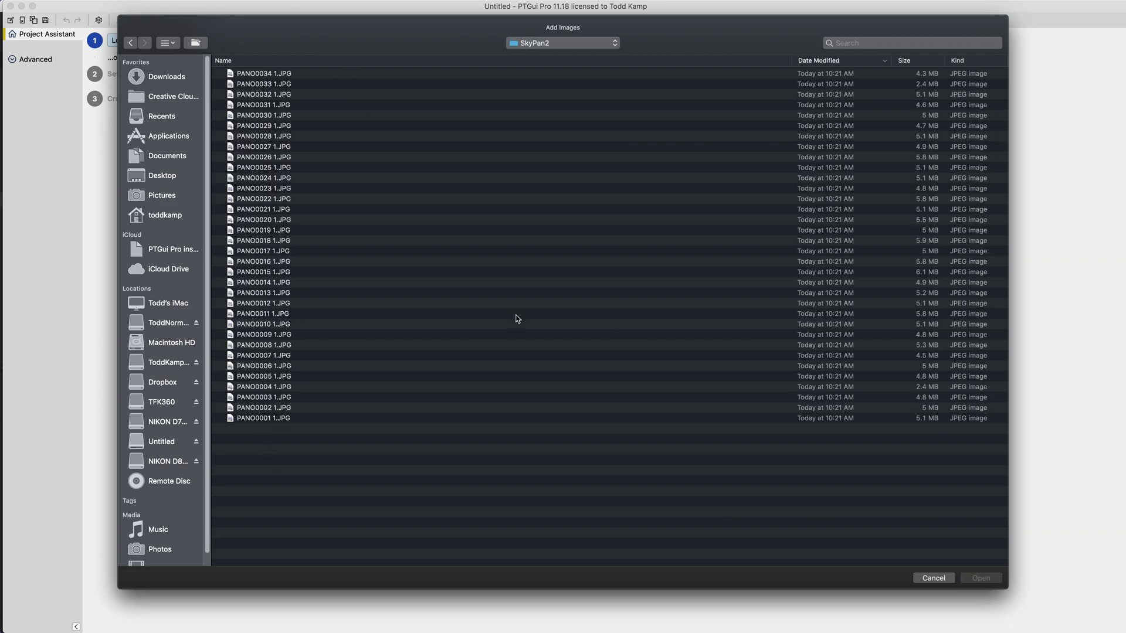
{"action": "left_click_drag", "start_coordinate": [304, 478], "coordinate": [220, 4]}
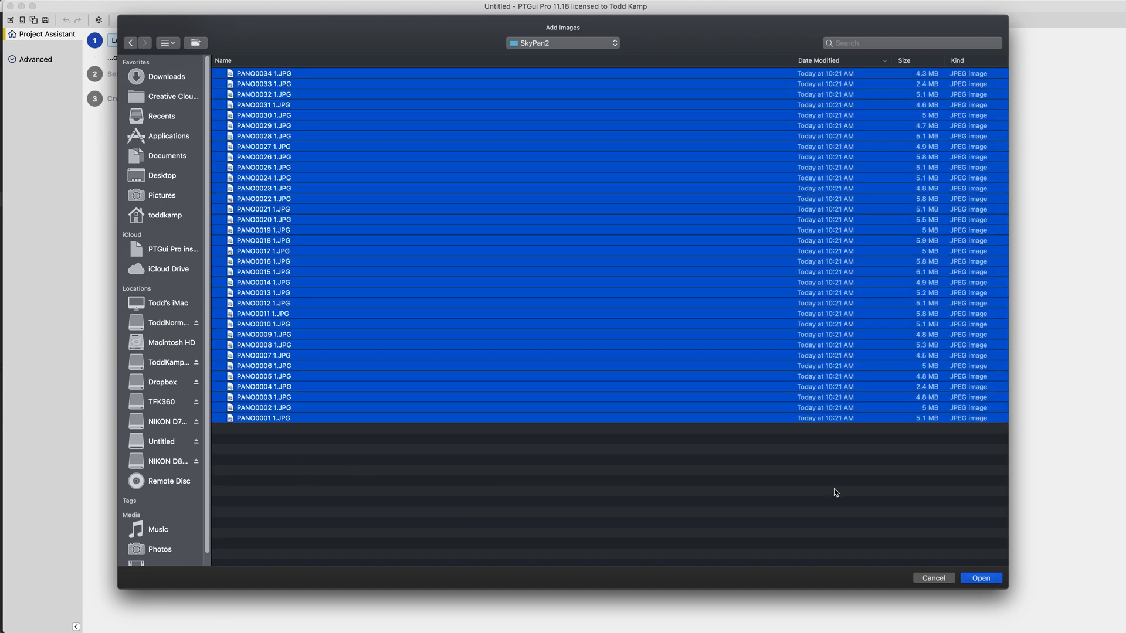
{"action": "left_click", "coordinate": [981, 579]}
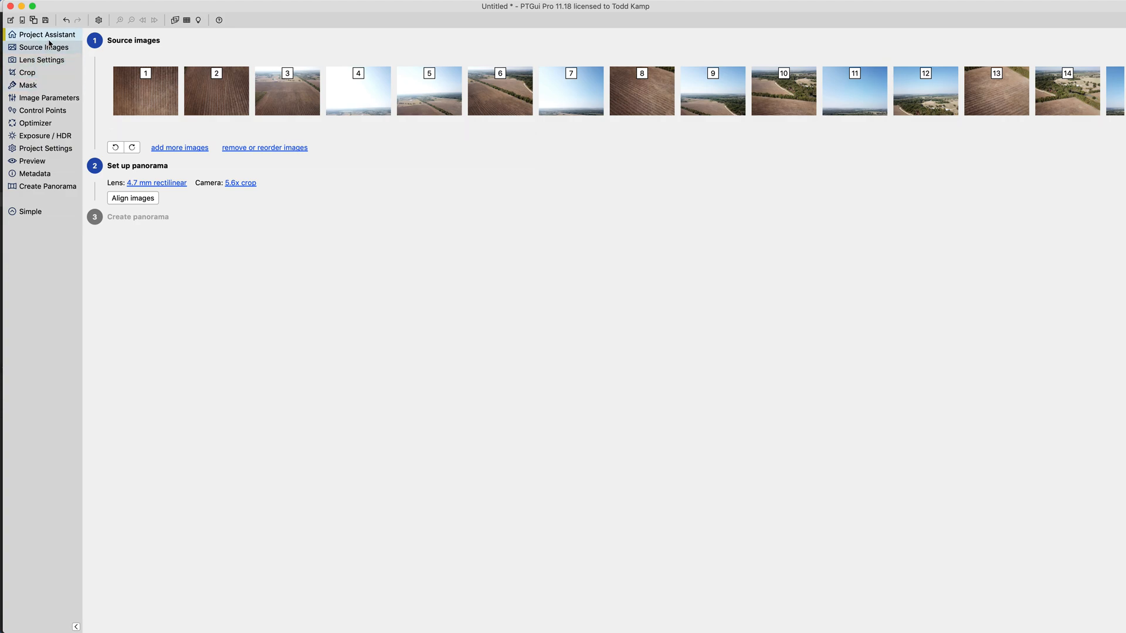
{"action": "left_click", "coordinate": [152, 200]}
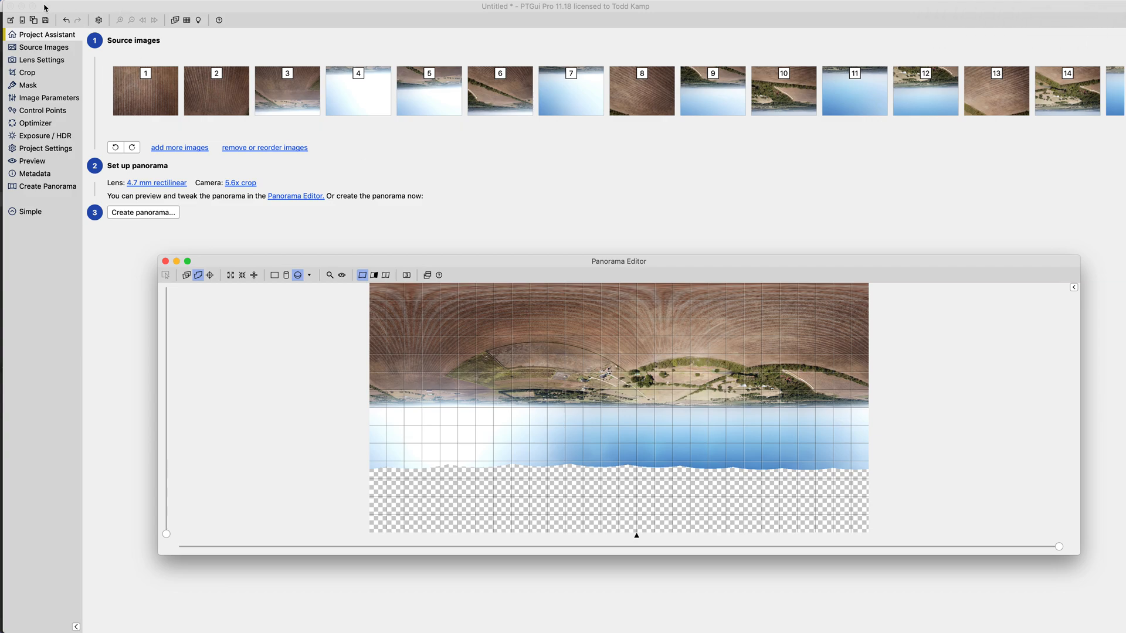
- Set the output height to 8000 pixels and create the panorama as a blended JPEG
{"action": "left_click", "coordinate": [52, 185]}
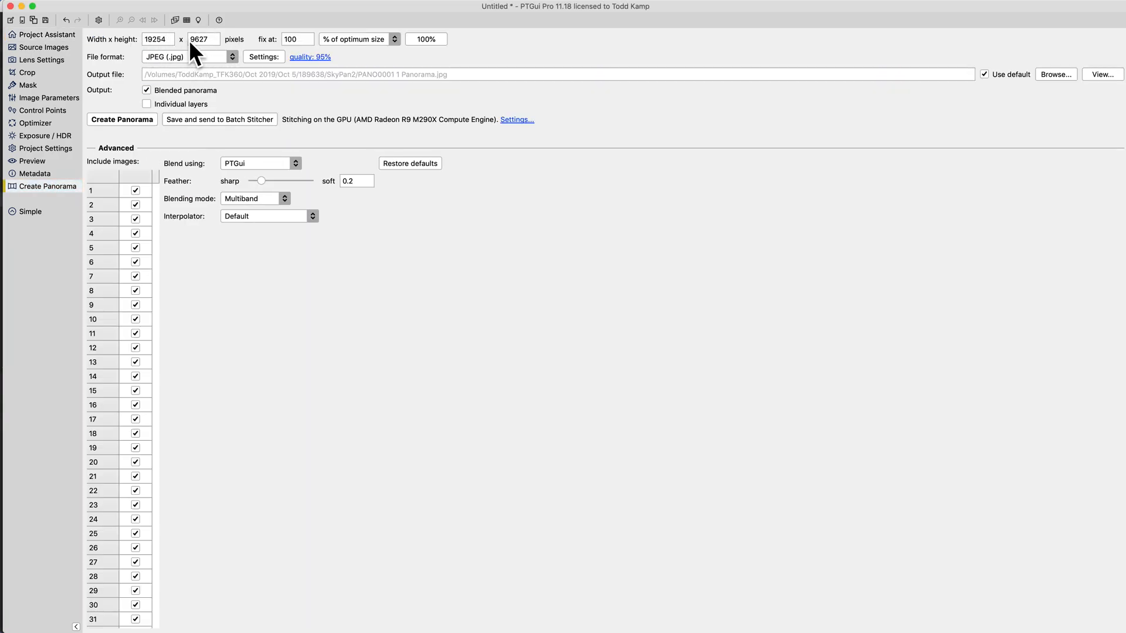
{"action": "double_click", "coordinate": [210, 38]}
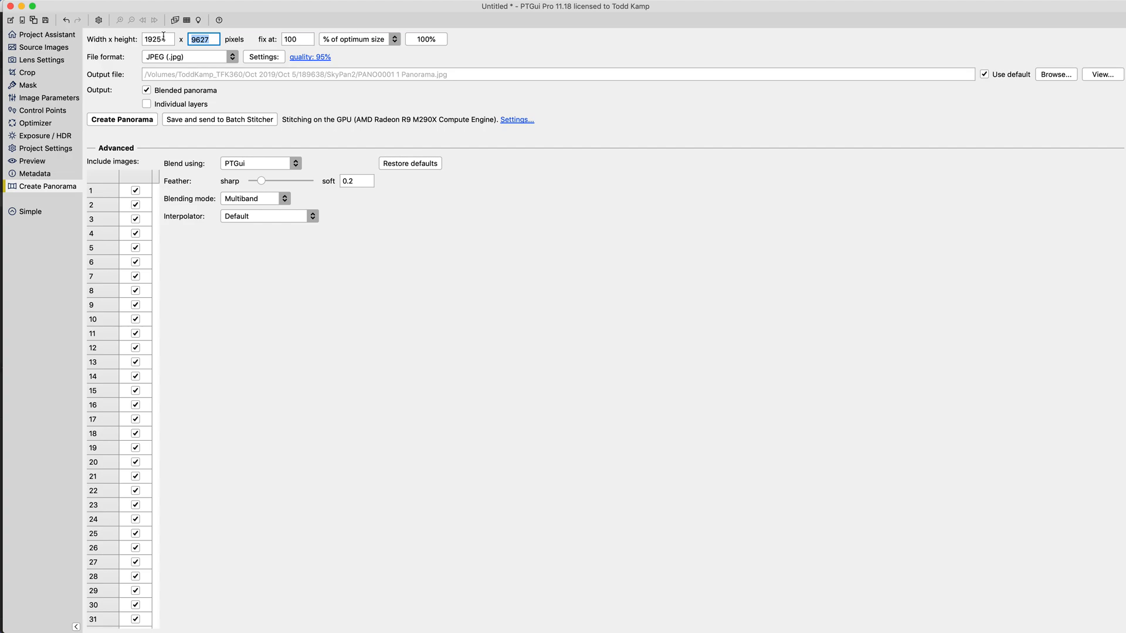
{"action": "type", "text": "8000"}
{"action": "left_click", "coordinate": [124, 122]}
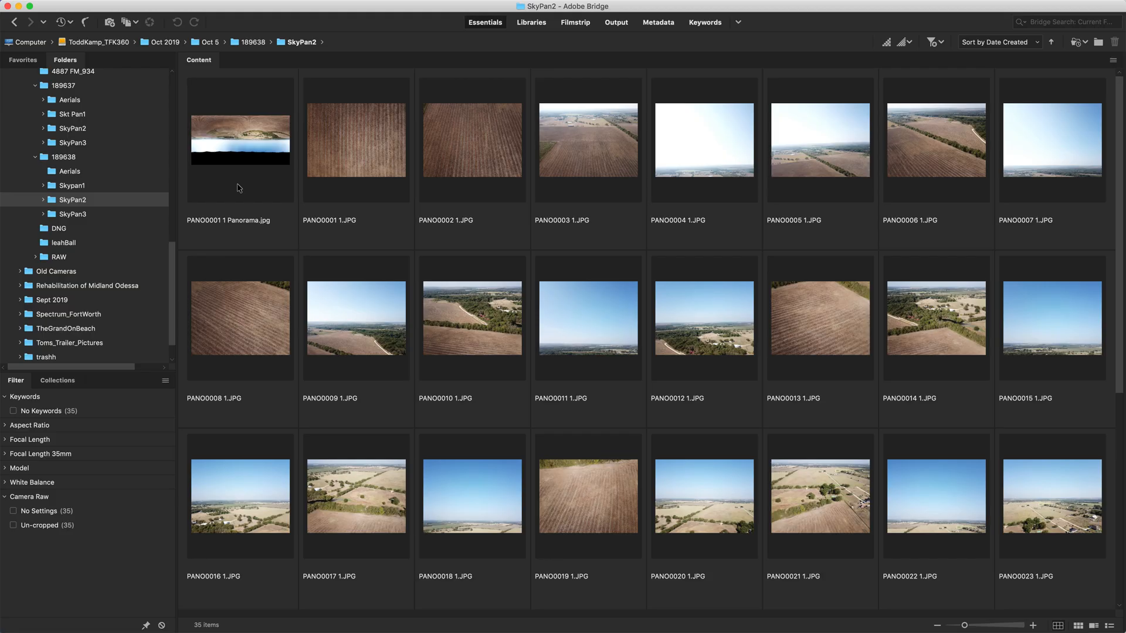
- Open PANO0001 1 Panorama.jpg from Bridge in Photoshop and rotate the image 180°
{"action": "left_click", "coordinate": [238, 183]}
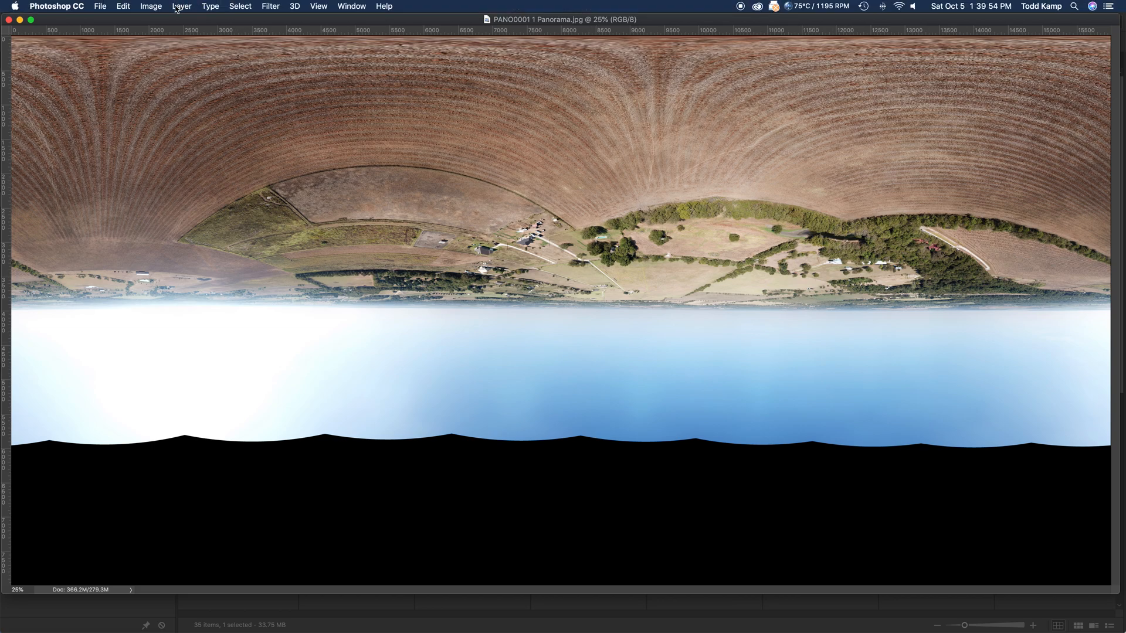
{"action": "left_click", "coordinate": [147, 7]}
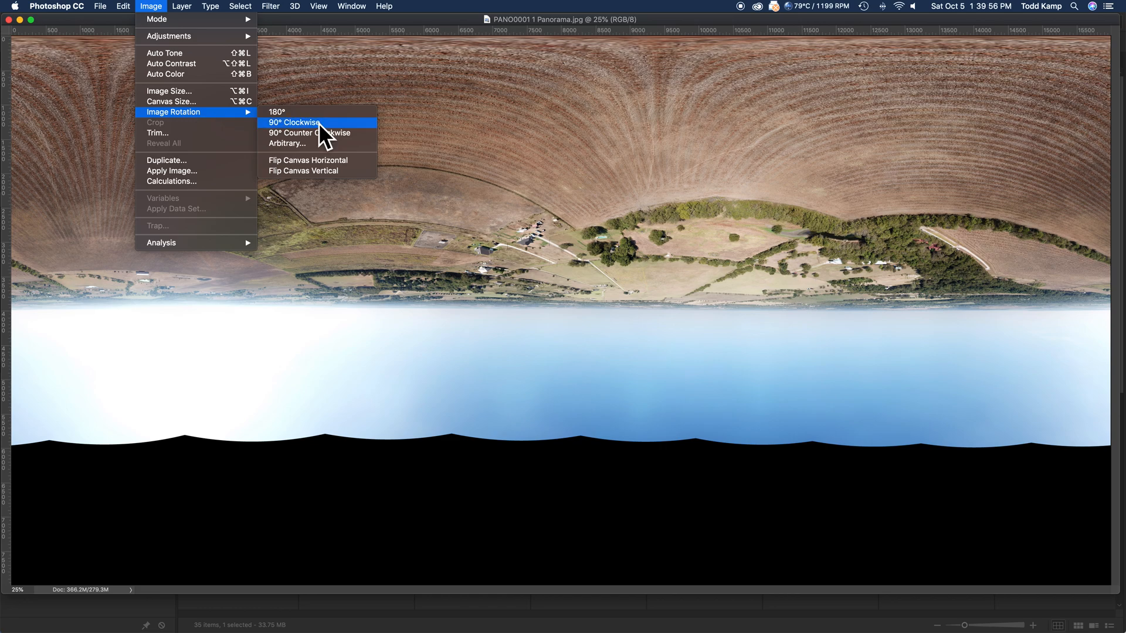
{"action": "left_click", "coordinate": [292, 111]}
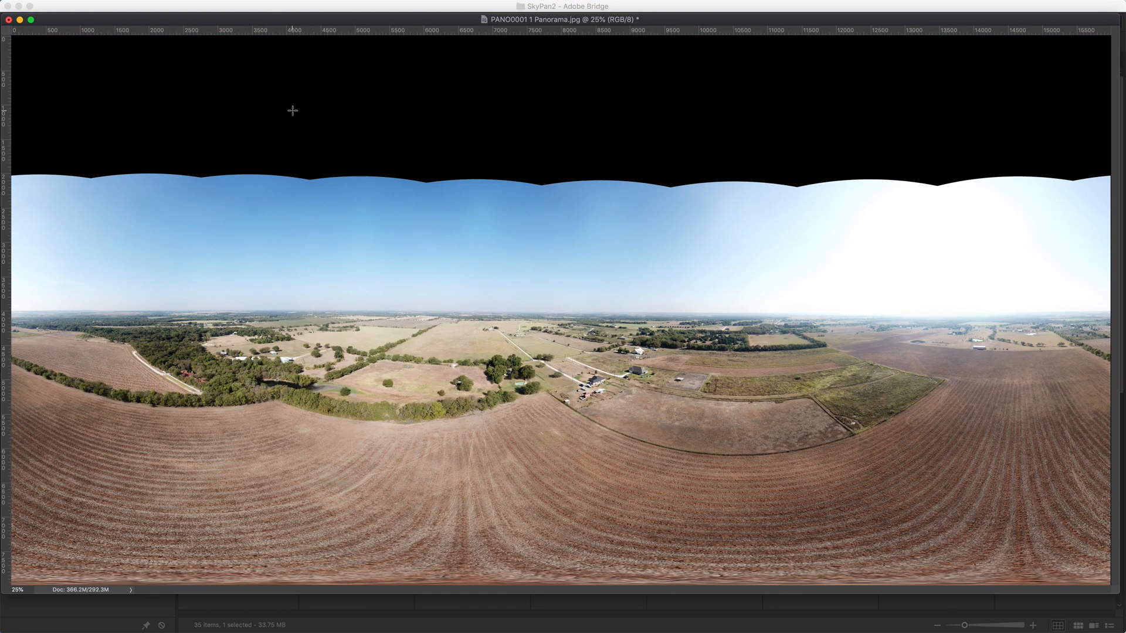
{"action": "left_click_drag", "start_coordinate": [84, 19], "coordinate": [131, 23]}
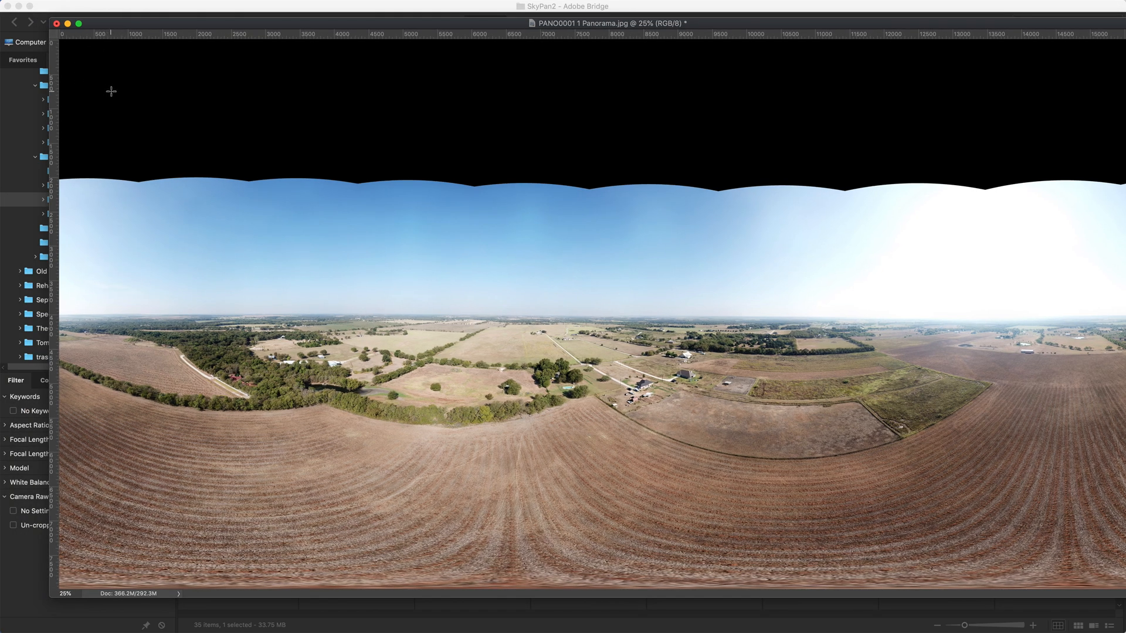
{"action": "left_click_drag", "start_coordinate": [189, 24], "coordinate": [159, 31]}
{"action": "mouse_move", "coordinate": [134, 5]}
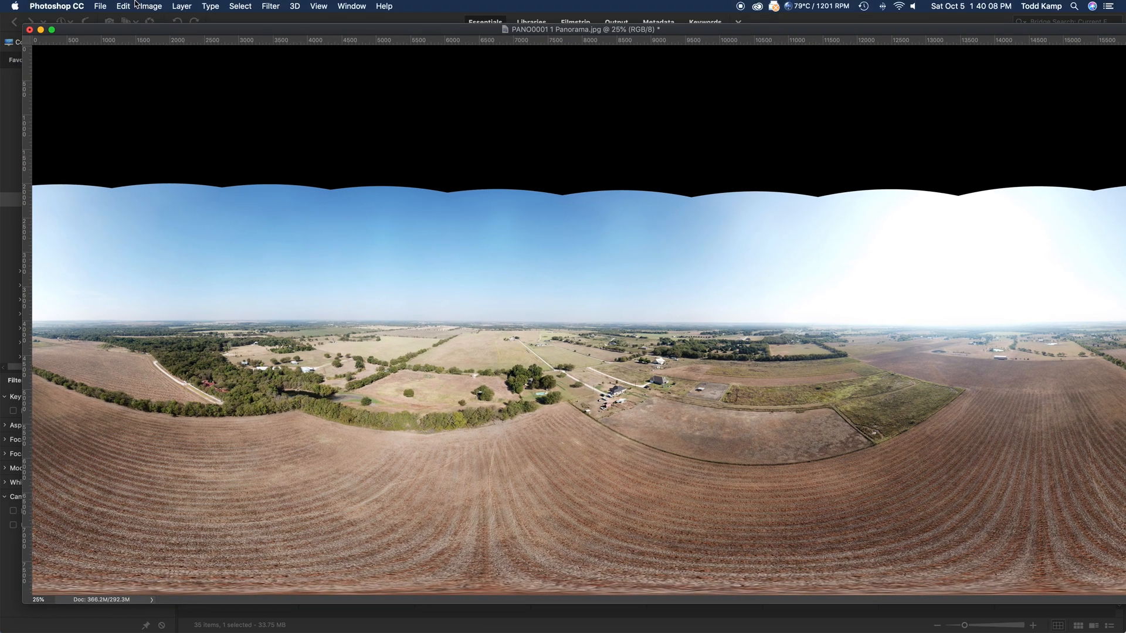
{"action": "key", "text": "ctrl+Left"}
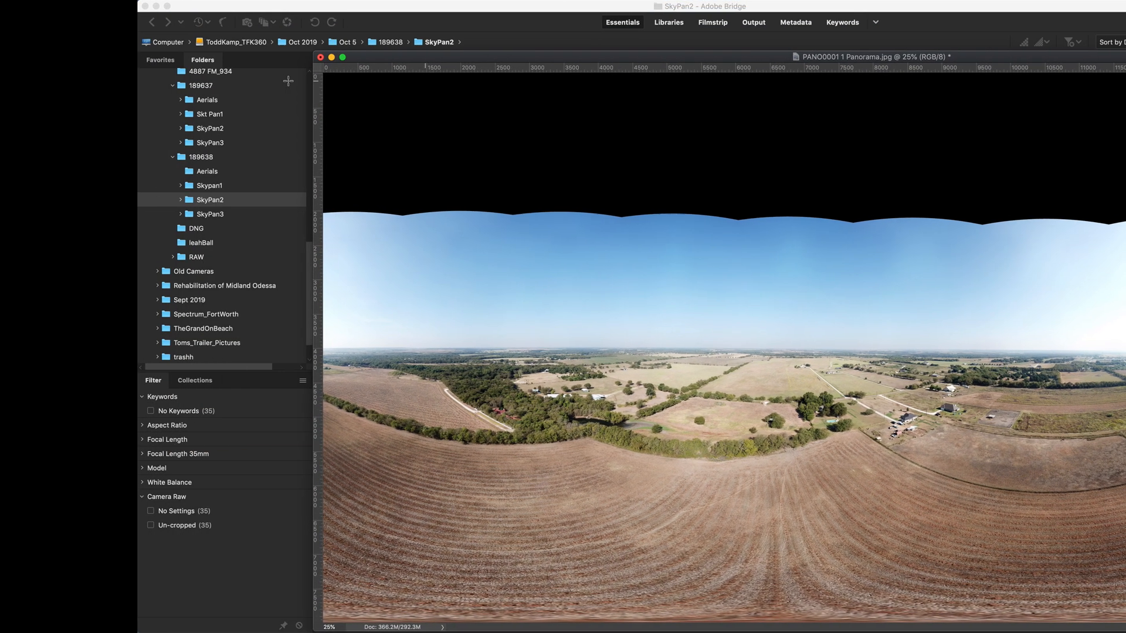
{"action": "key", "text": "ctrl+Right"}
{"action": "key", "text": "ctrl+Left"}
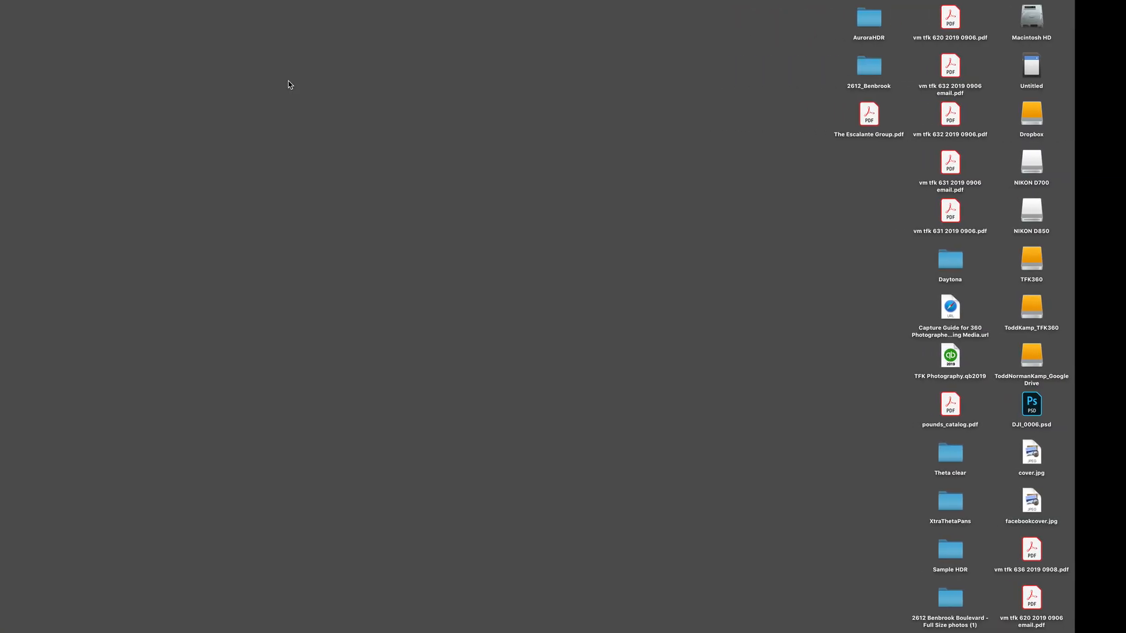
{"action": "key", "text": "ctrl+Right"}
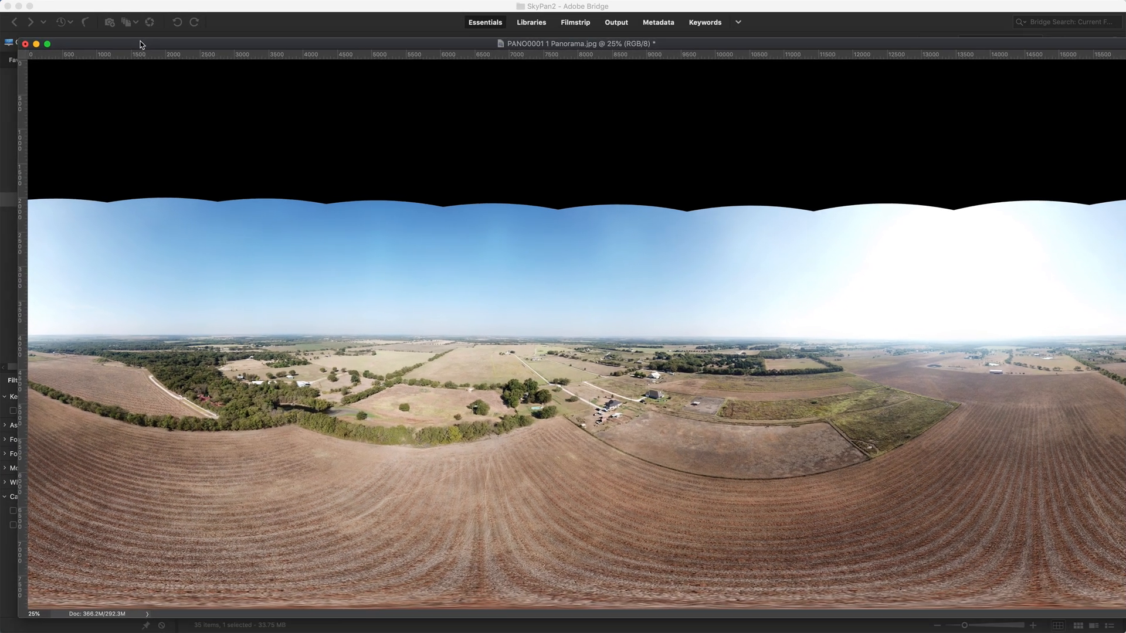
{"action": "left_click_drag", "start_coordinate": [143, 43], "coordinate": [144, 34]}
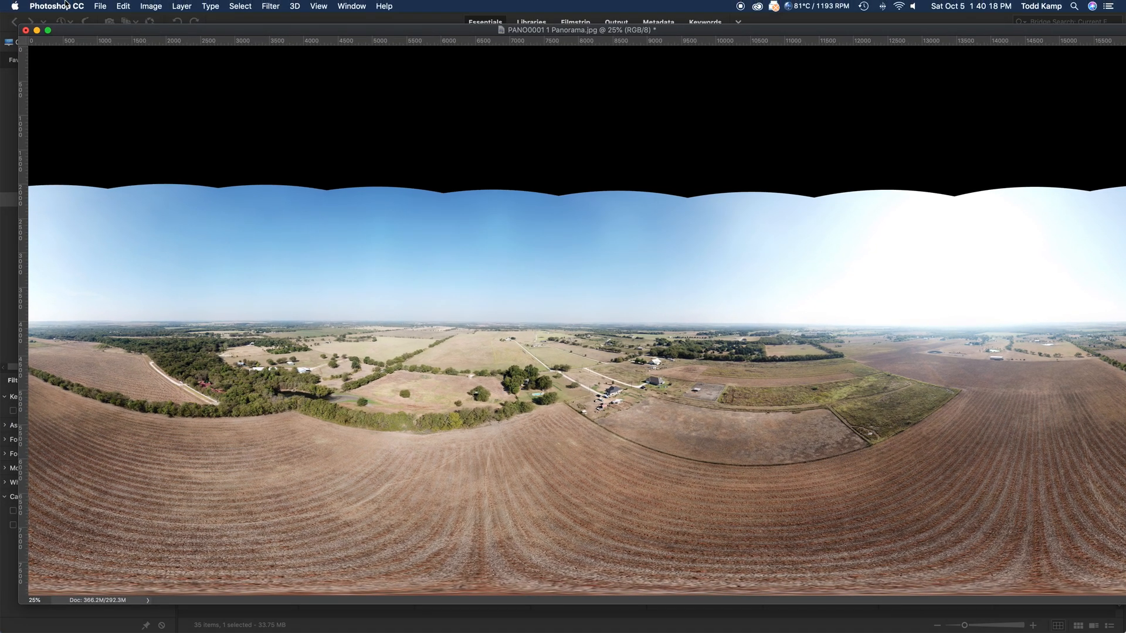
- Show all view extras on the panorama and hide the grid overlay
{"action": "left_click", "coordinate": [100, 7]}
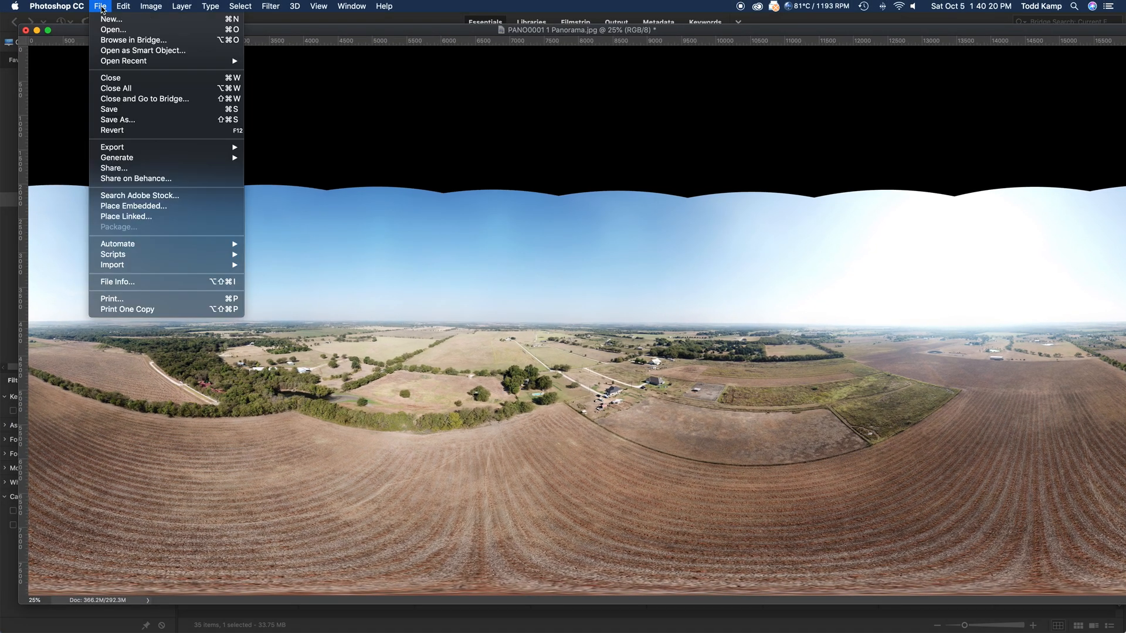
{"action": "mouse_move", "coordinate": [320, 8]}
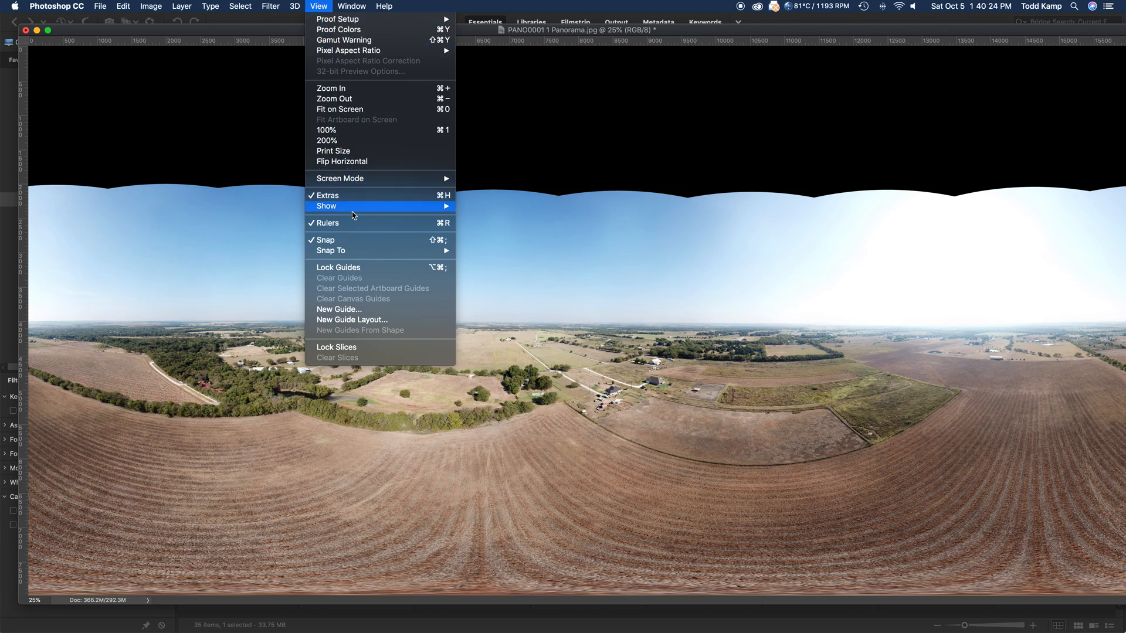
{"action": "mouse_move", "coordinate": [353, 211]}
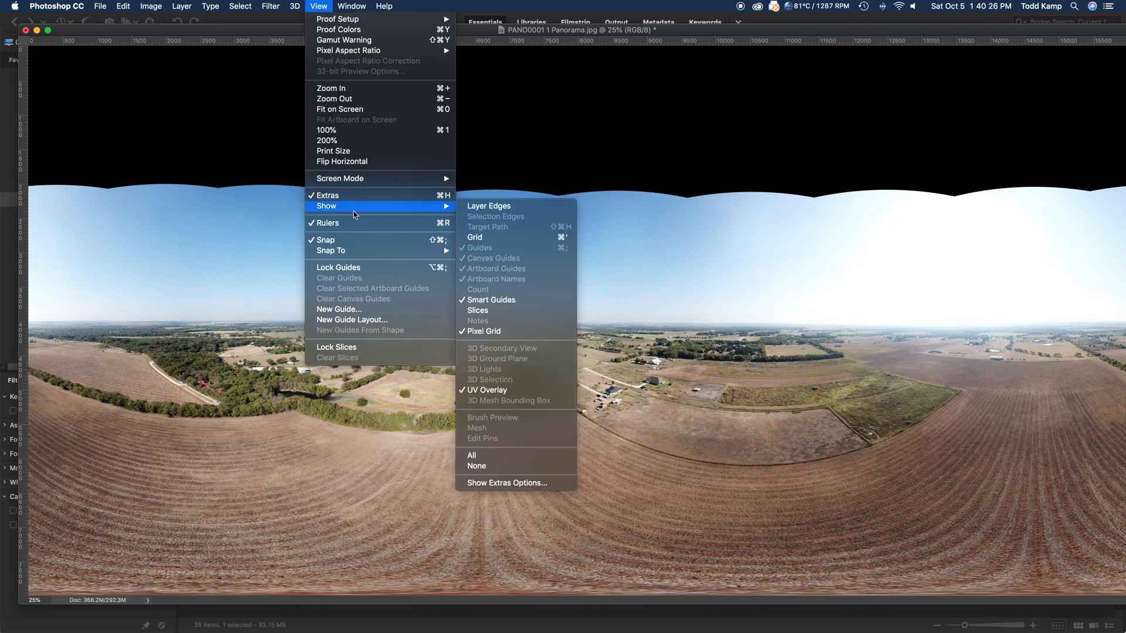
{"action": "left_click", "coordinate": [473, 455]}
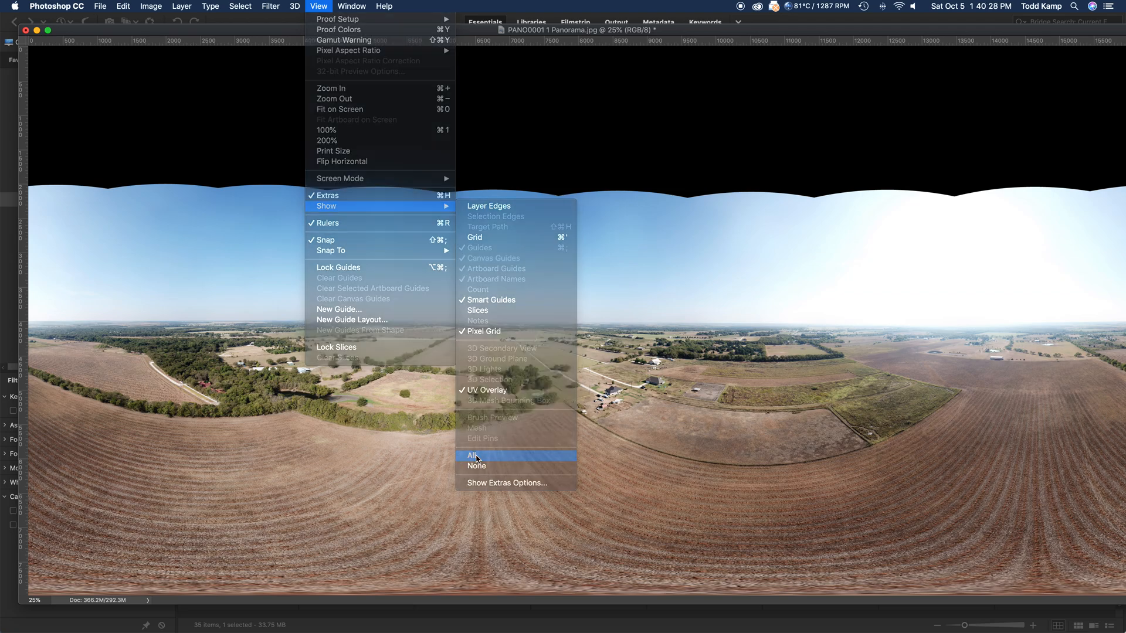
{"action": "left_click_drag", "start_coordinate": [120, 31], "coordinate": [216, 26]}
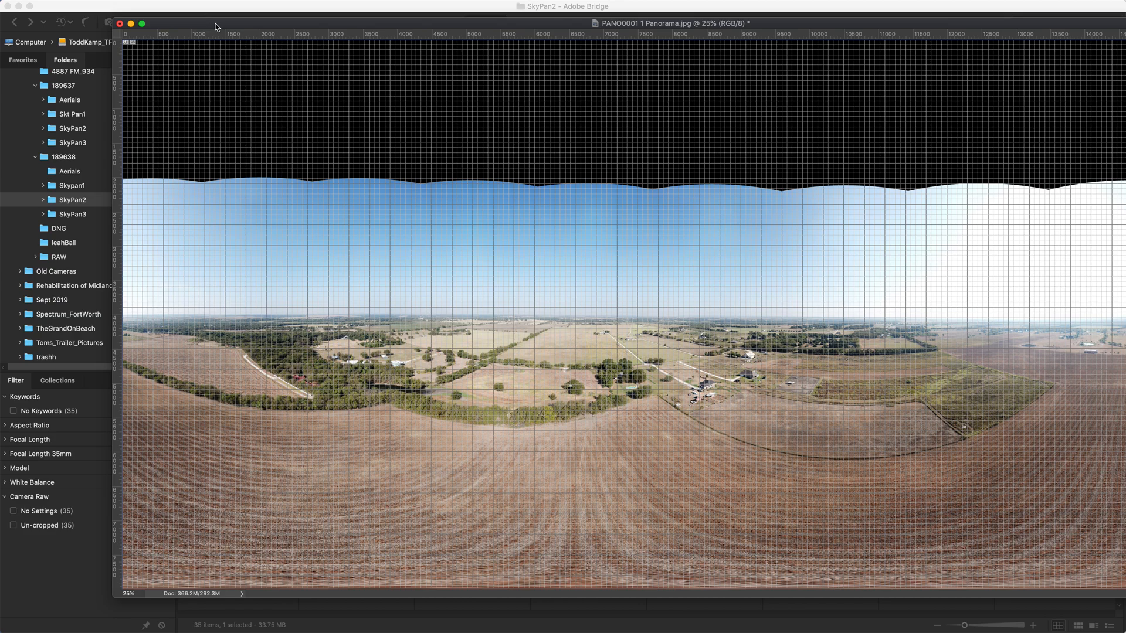
{"action": "key", "text": "super+apostrophe"}
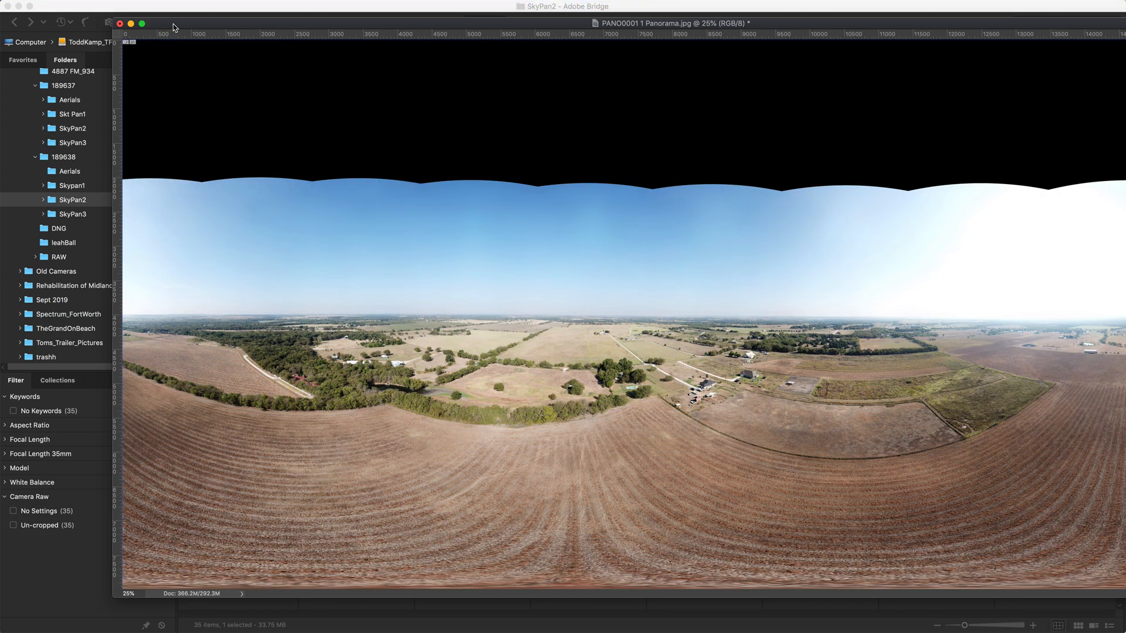
- Minimize the panorama's document window and restore the main Photoshop CC 2019 window with its tools and panels
{"action": "key", "text": "super+h"}
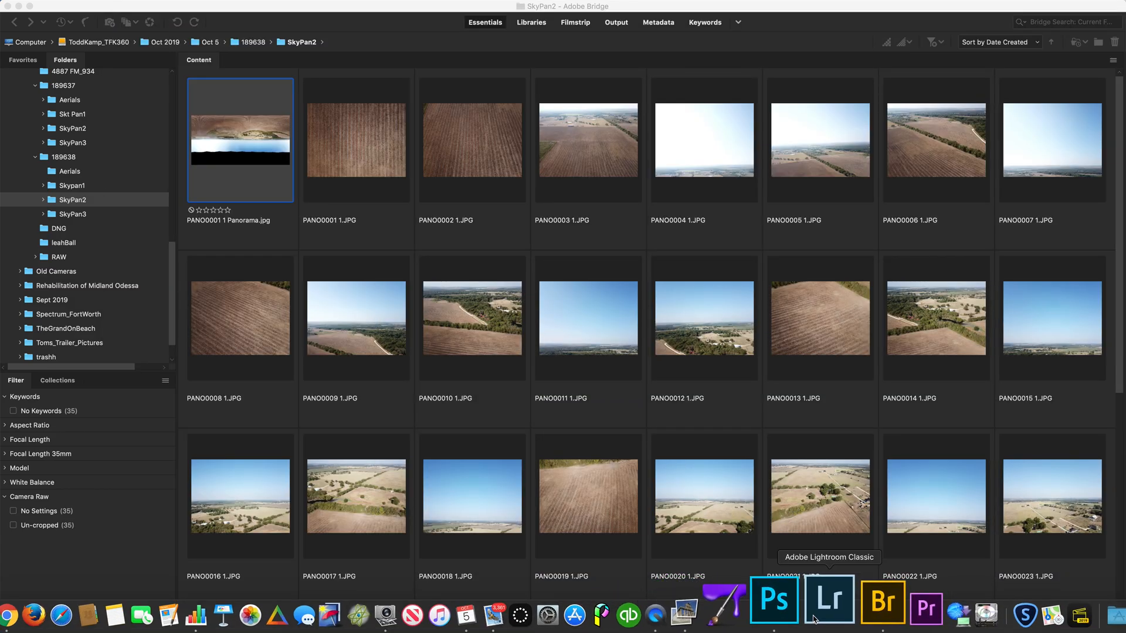
{"action": "right_click", "coordinate": [792, 620]}
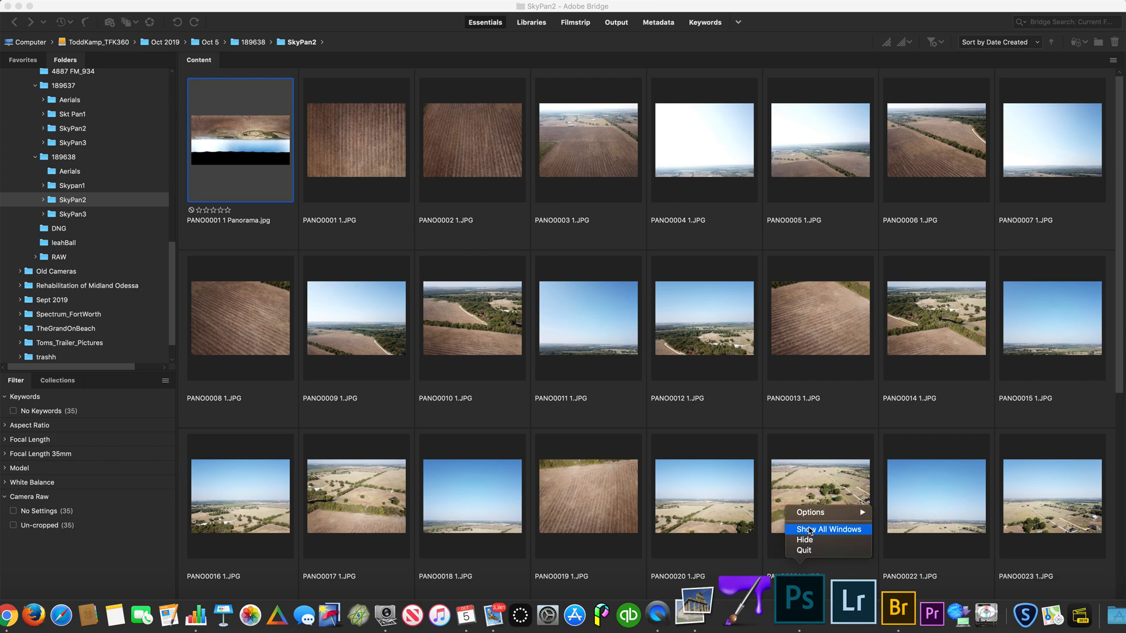
{"action": "left_click", "coordinate": [810, 531]}
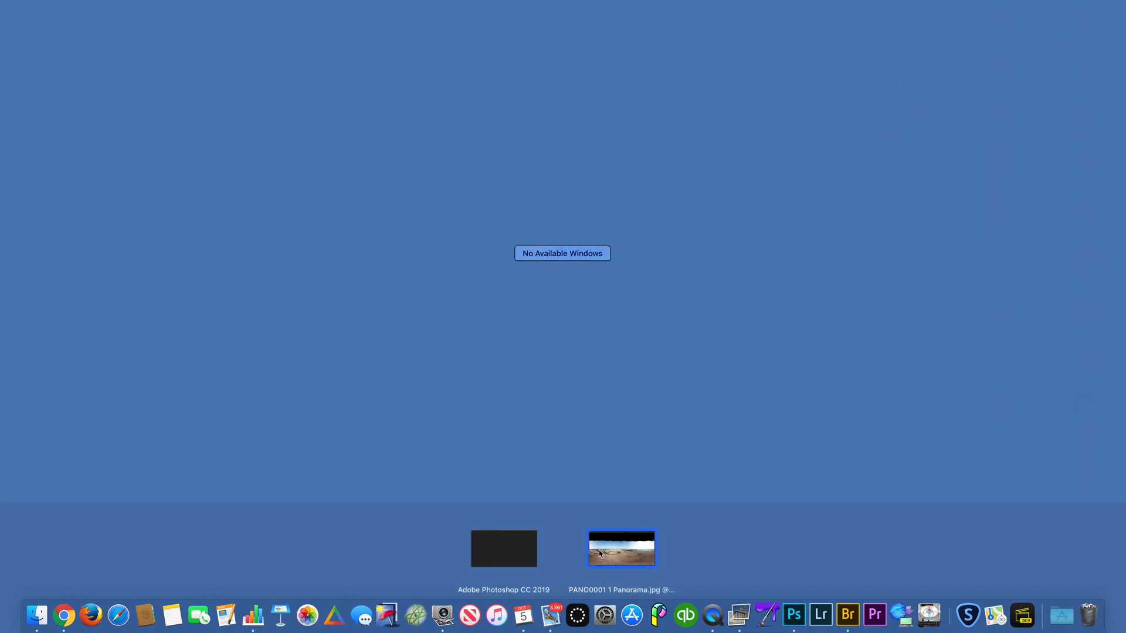
{"action": "left_click", "coordinate": [508, 557]}
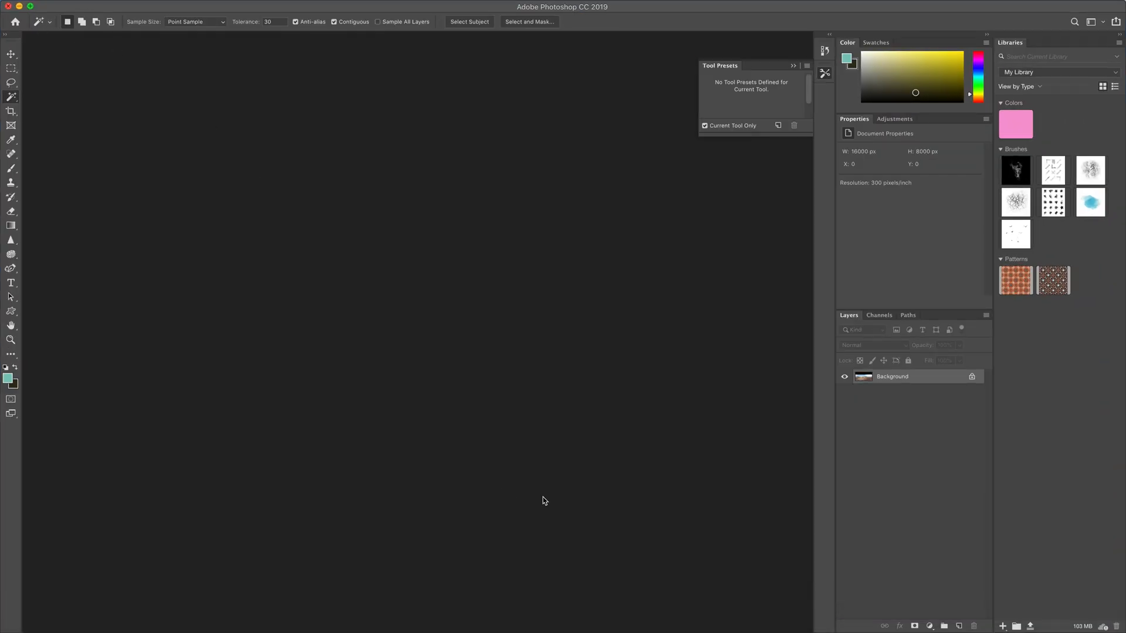
{"action": "mouse_move", "coordinate": [742, 622]}
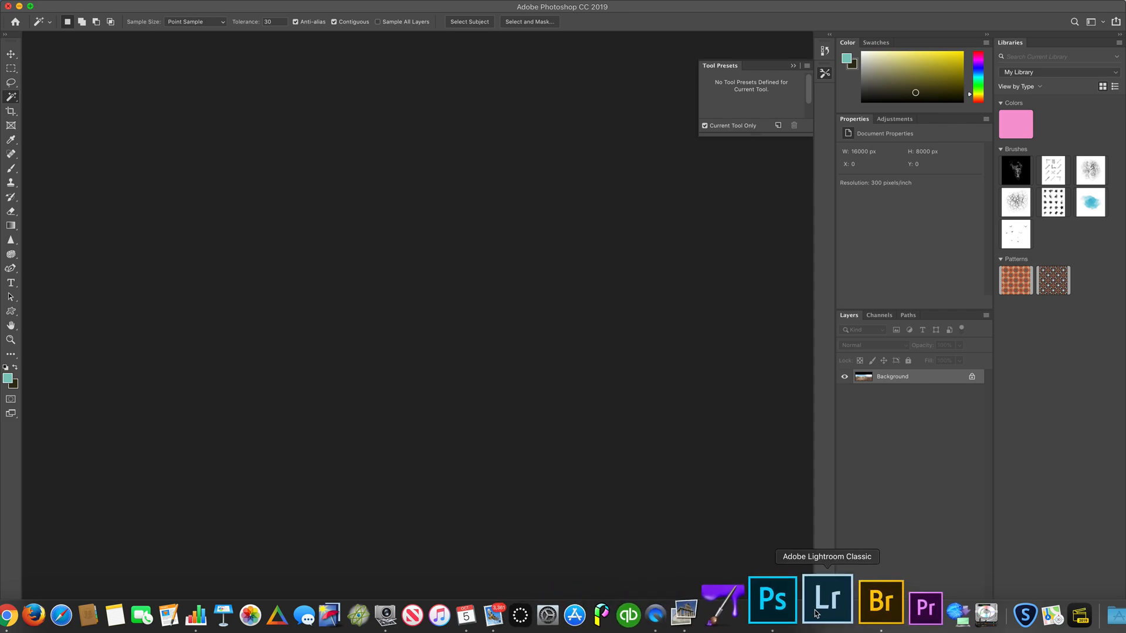
- Restore the minimized PANO0001 1 Panorama.jpg document window and place it right beside the tools so that they stay accessible
{"action": "right_click", "coordinate": [801, 615]}
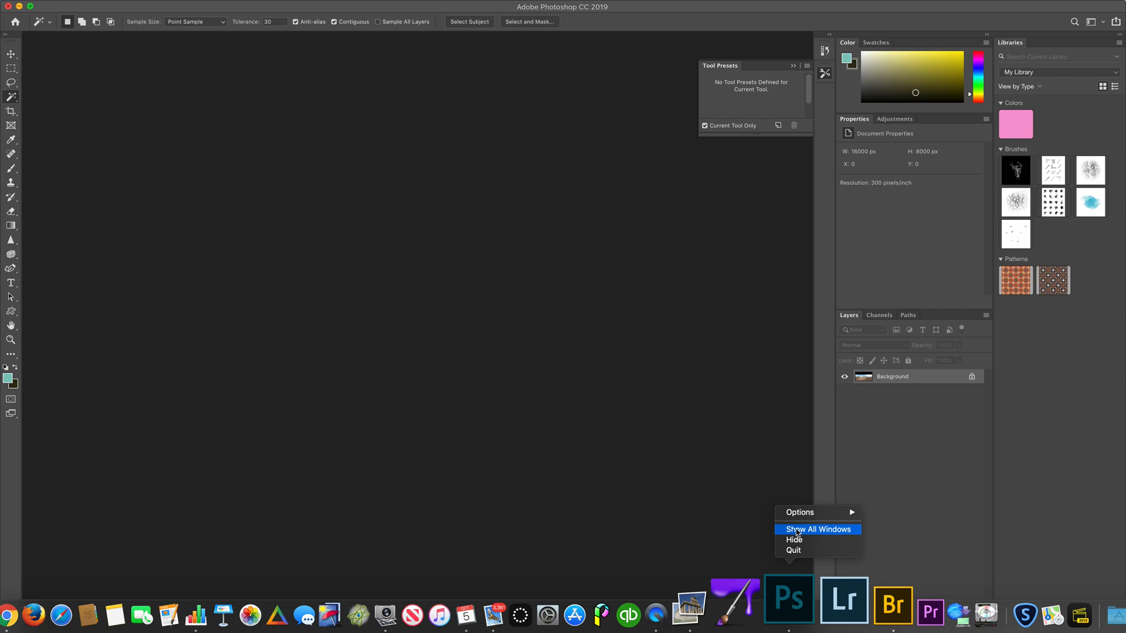
{"action": "mouse_move", "coordinate": [797, 519]}
{"action": "left_click", "coordinate": [795, 528]}
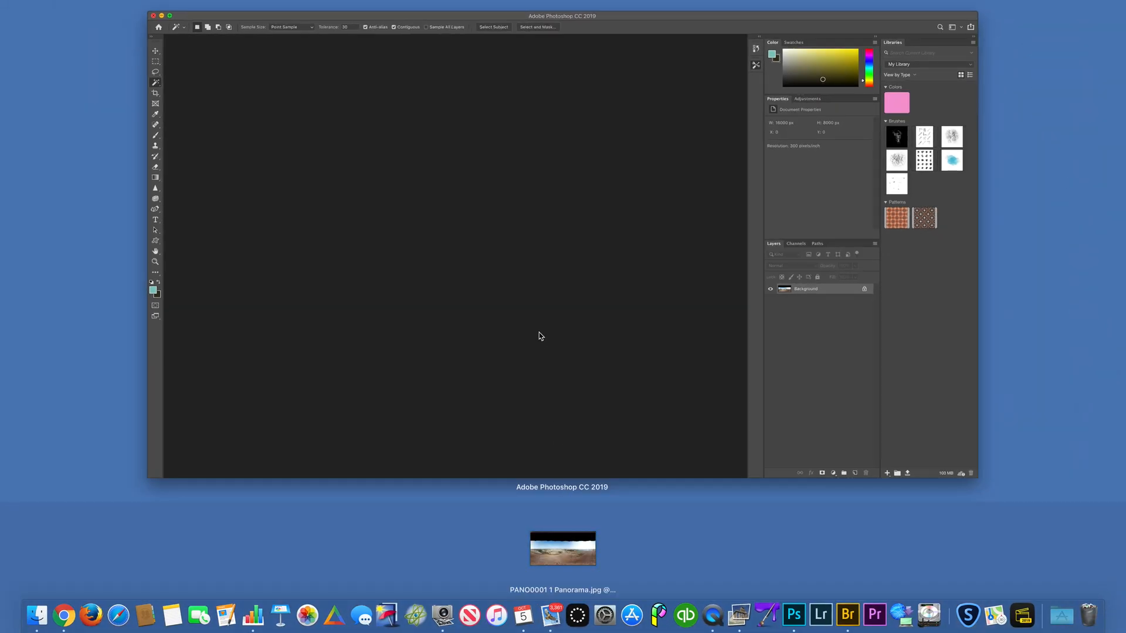
{"action": "left_click", "coordinate": [563, 549]}
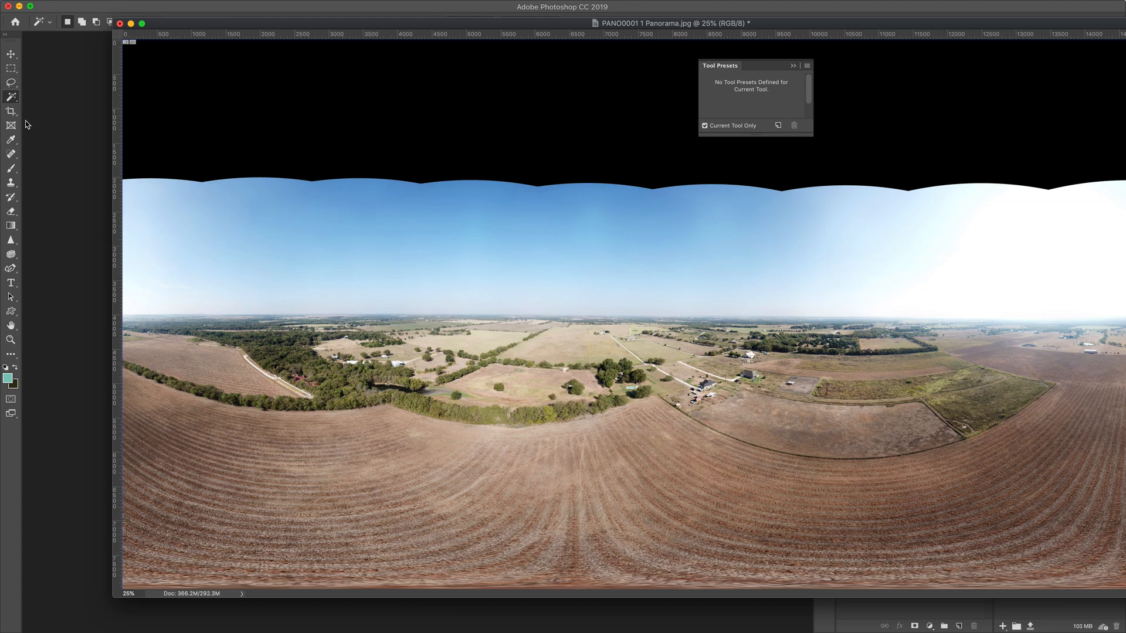
{"action": "left_click_drag", "start_coordinate": [381, 28], "coordinate": [293, 48]}
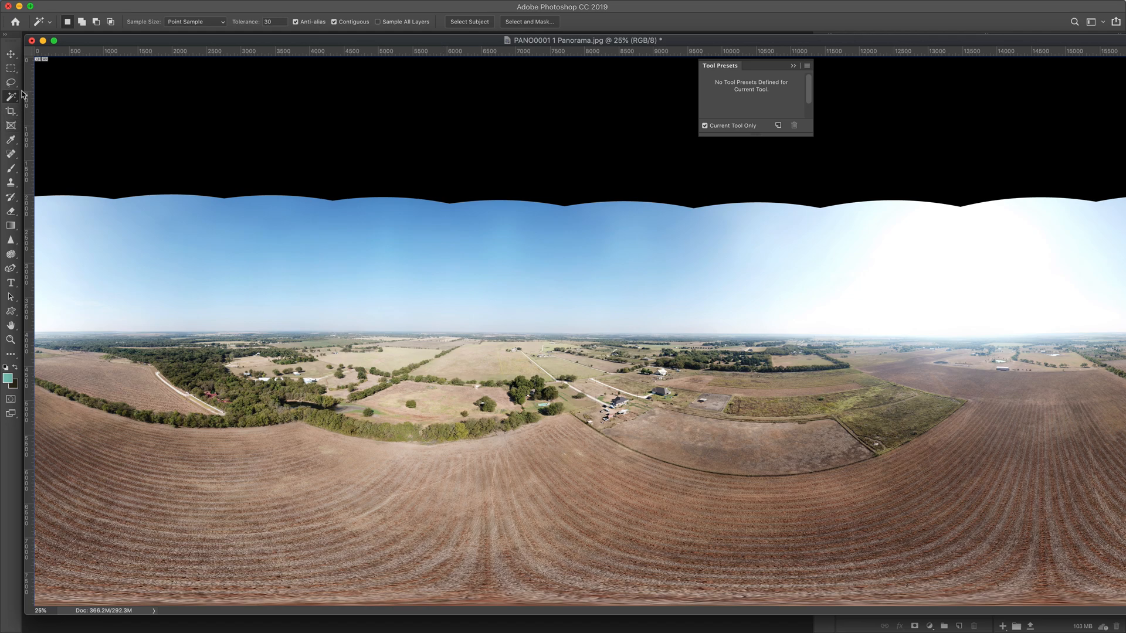
- Select the black area above the sky with the Magic Wand, fill it with content-aware sky, and deselect
{"action": "left_click", "coordinate": [170, 103]}
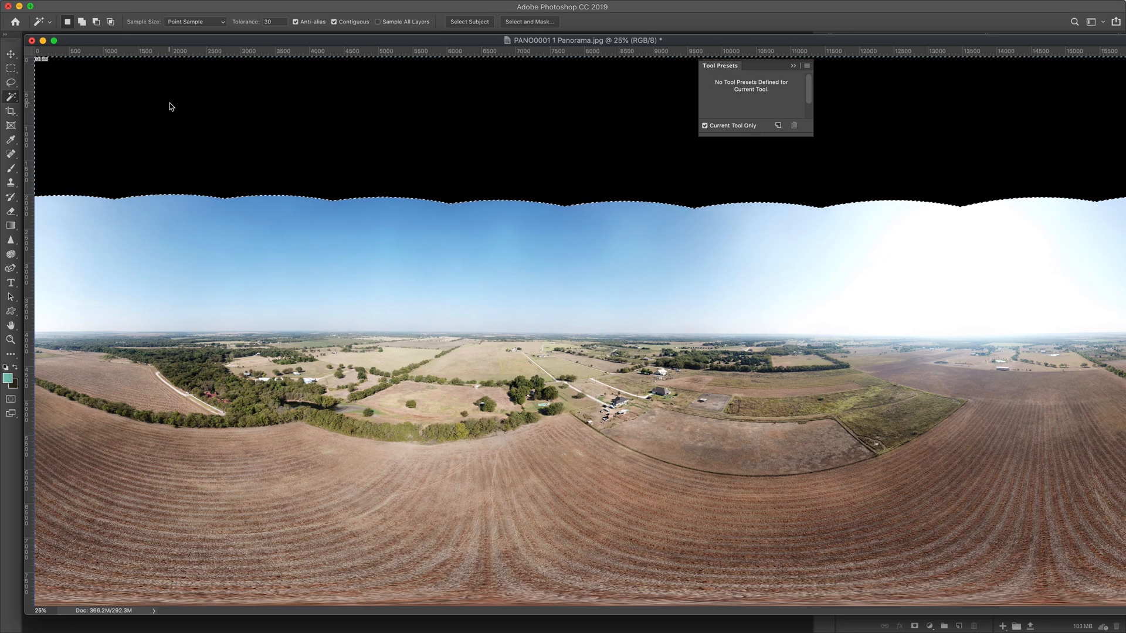
{"action": "key", "text": "Delete"}
{"action": "key", "text": "Return"}
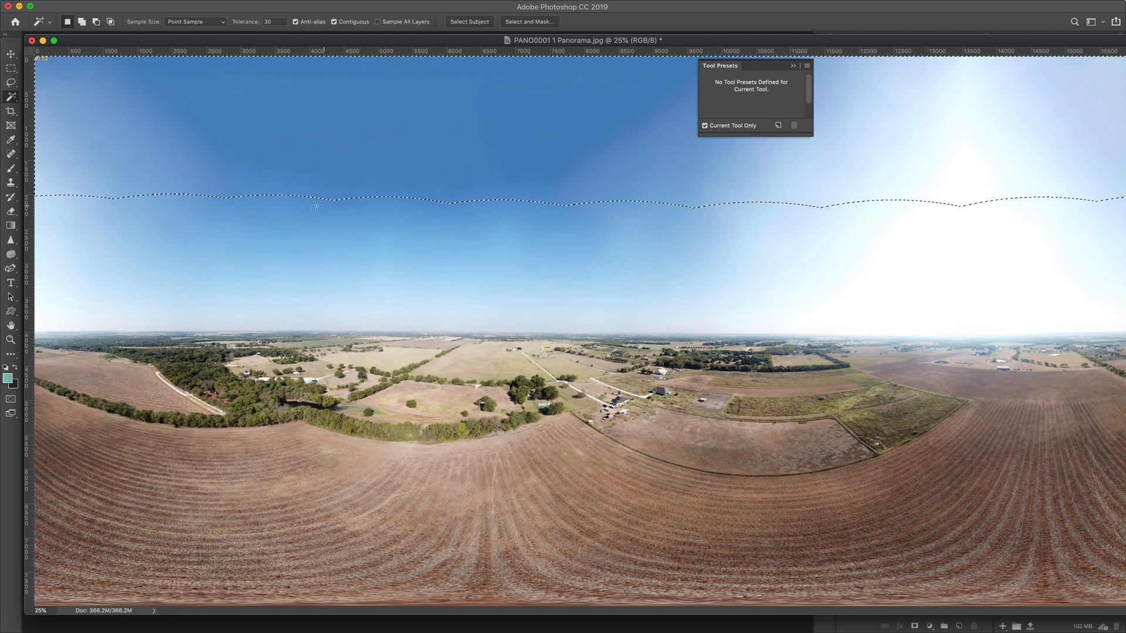
{"action": "key", "text": "super+d"}
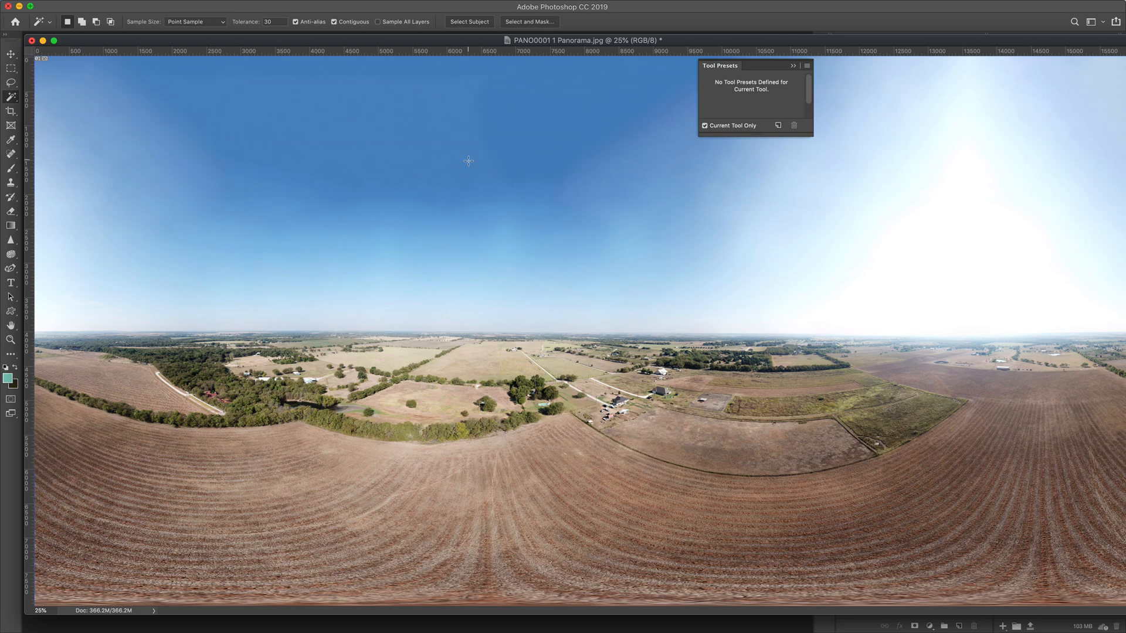
{"action": "mouse_move", "coordinate": [170, 4]}
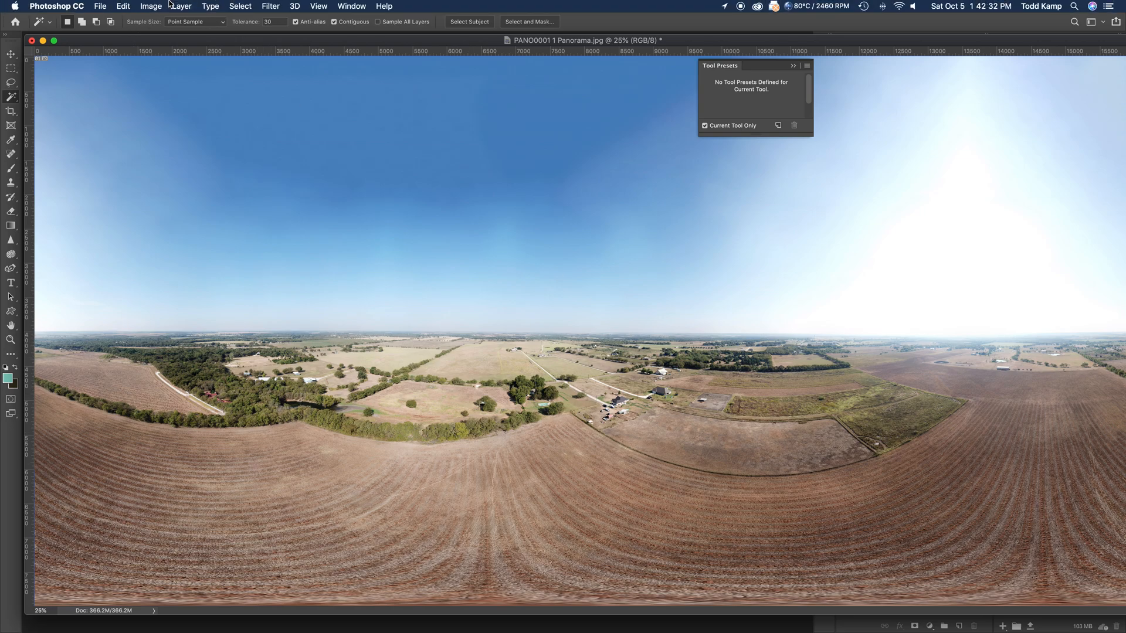